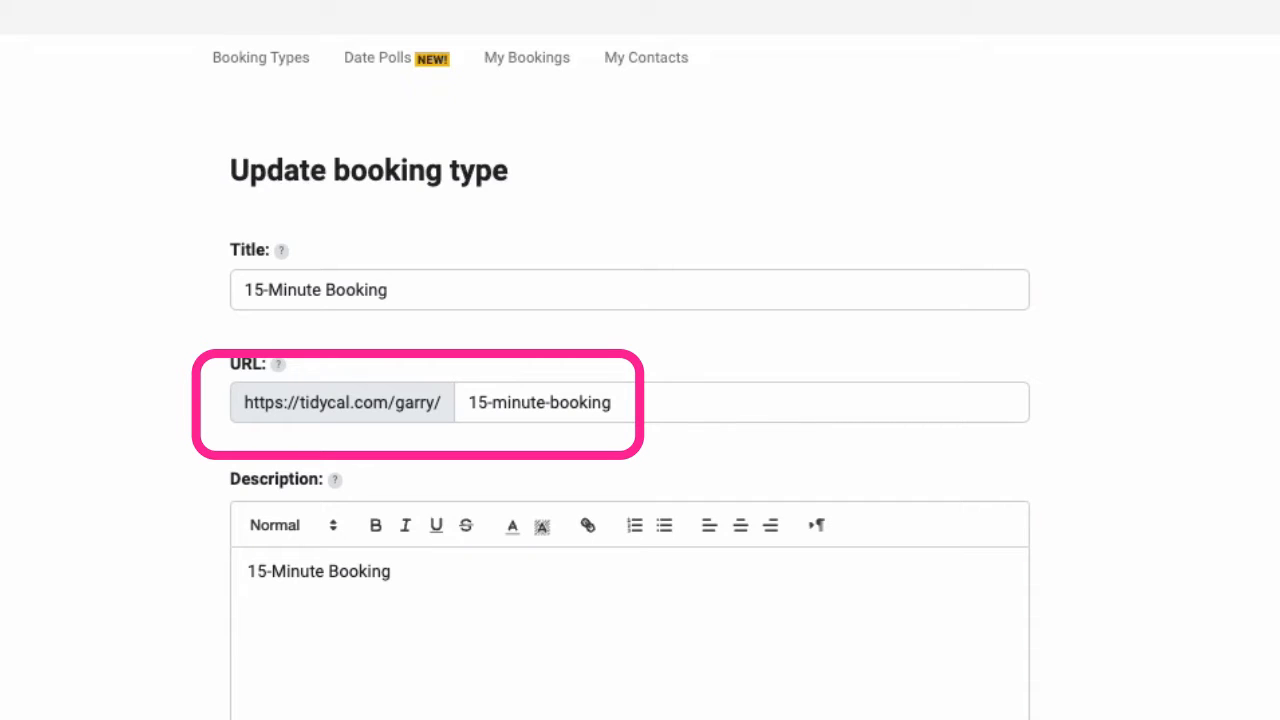
- Switch the booking type's availability to specific dates and add another available date
{"action": "scroll", "coordinate": [640, 400], "scroll_direction": "down", "scroll_amount": 2}
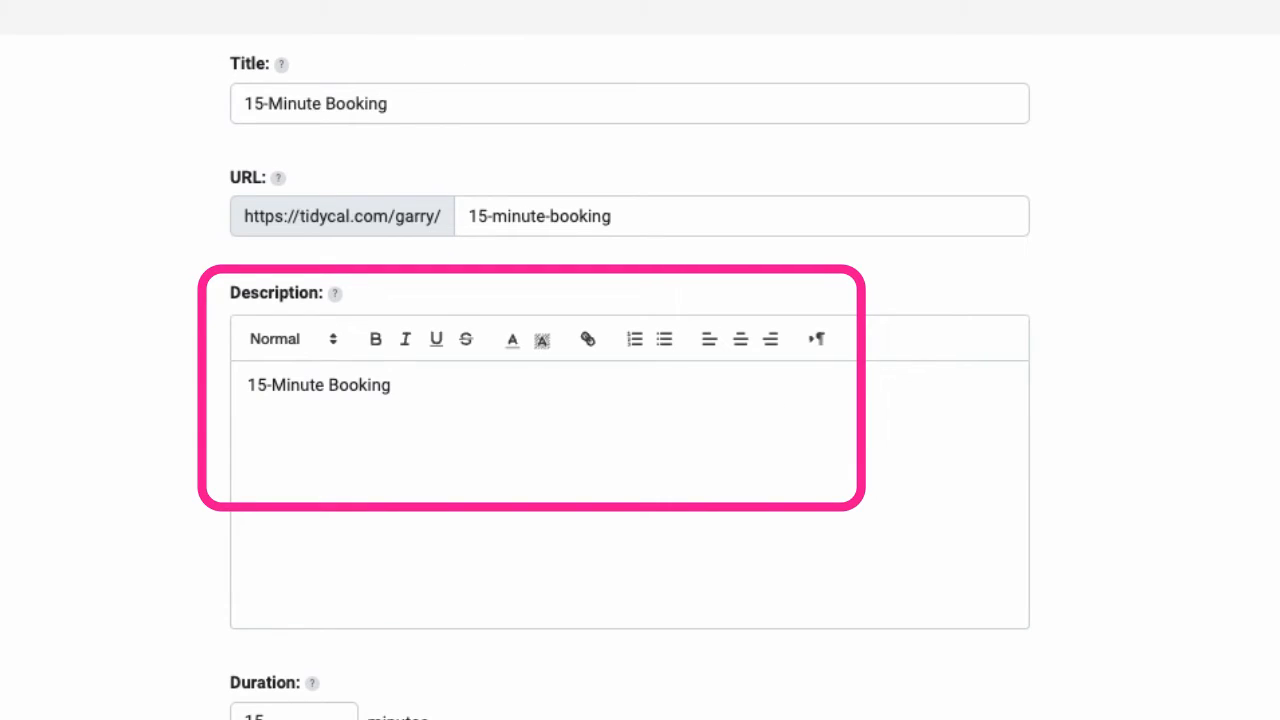
{"action": "scroll", "coordinate": [640, 400], "scroll_direction": "down", "scroll_amount": 4}
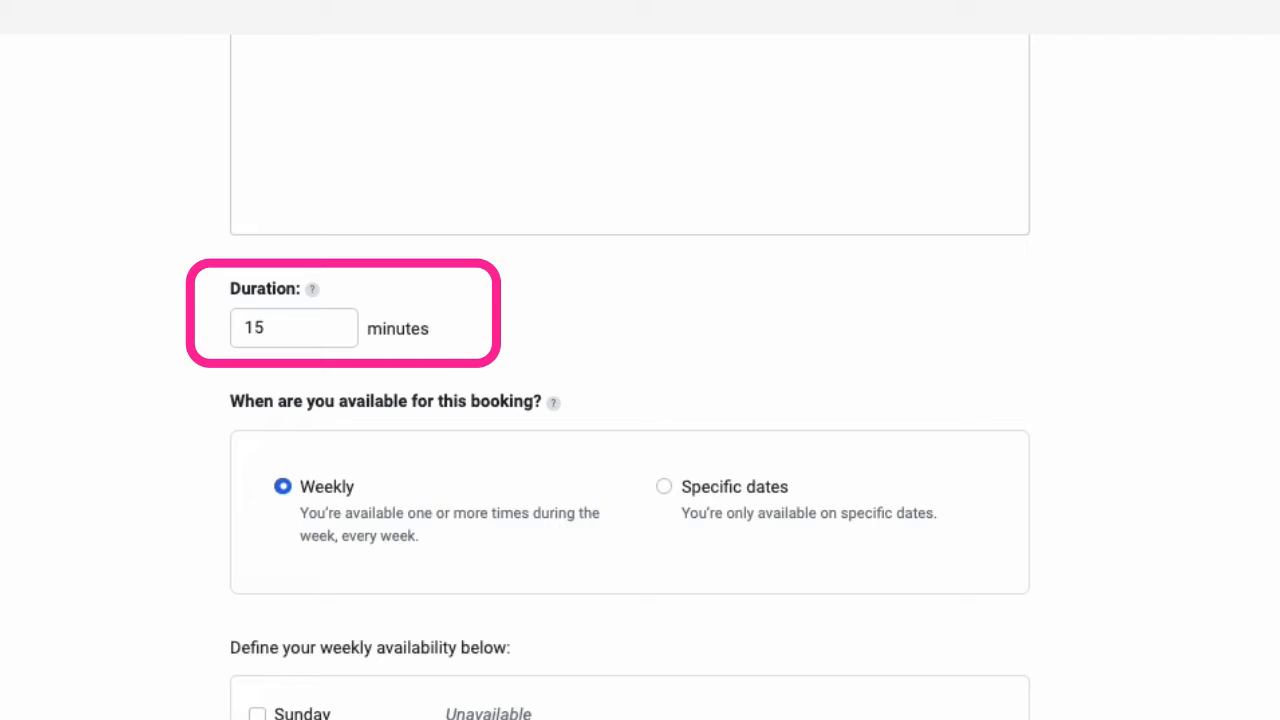
{"action": "scroll", "coordinate": [640, 400], "scroll_direction": "down", "scroll_amount": 2}
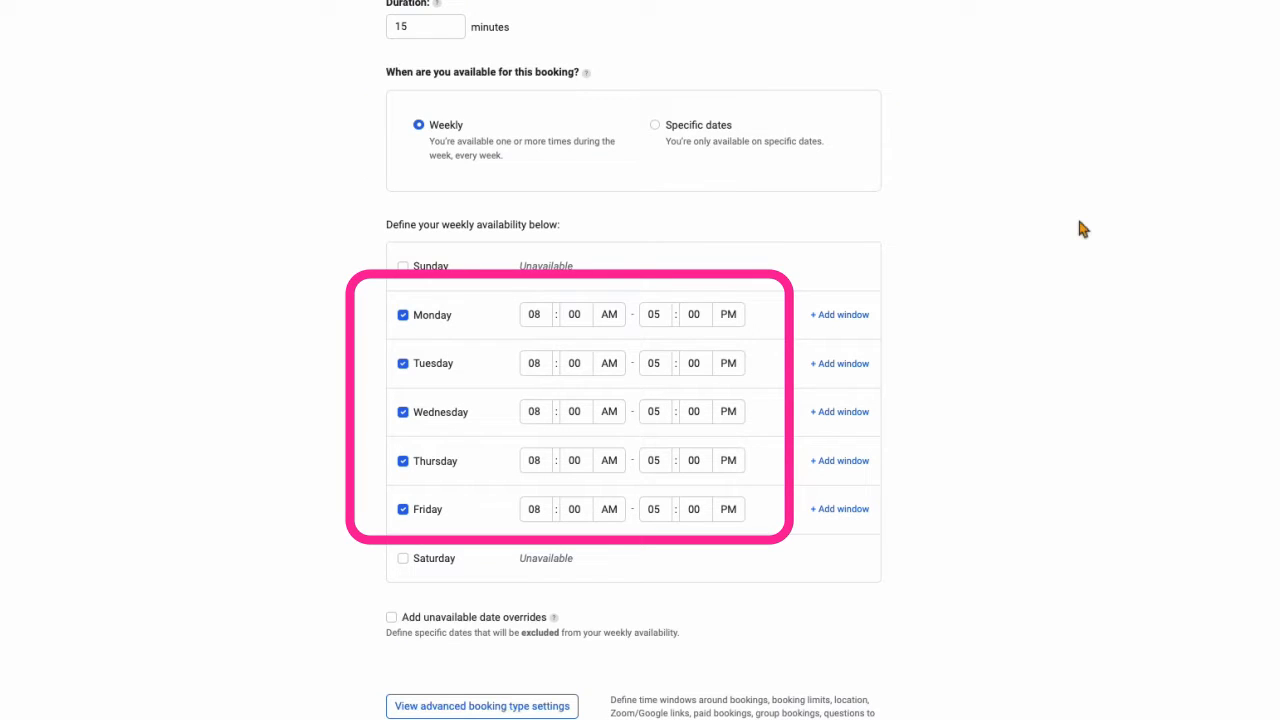
{"action": "left_click", "coordinate": [655, 124]}
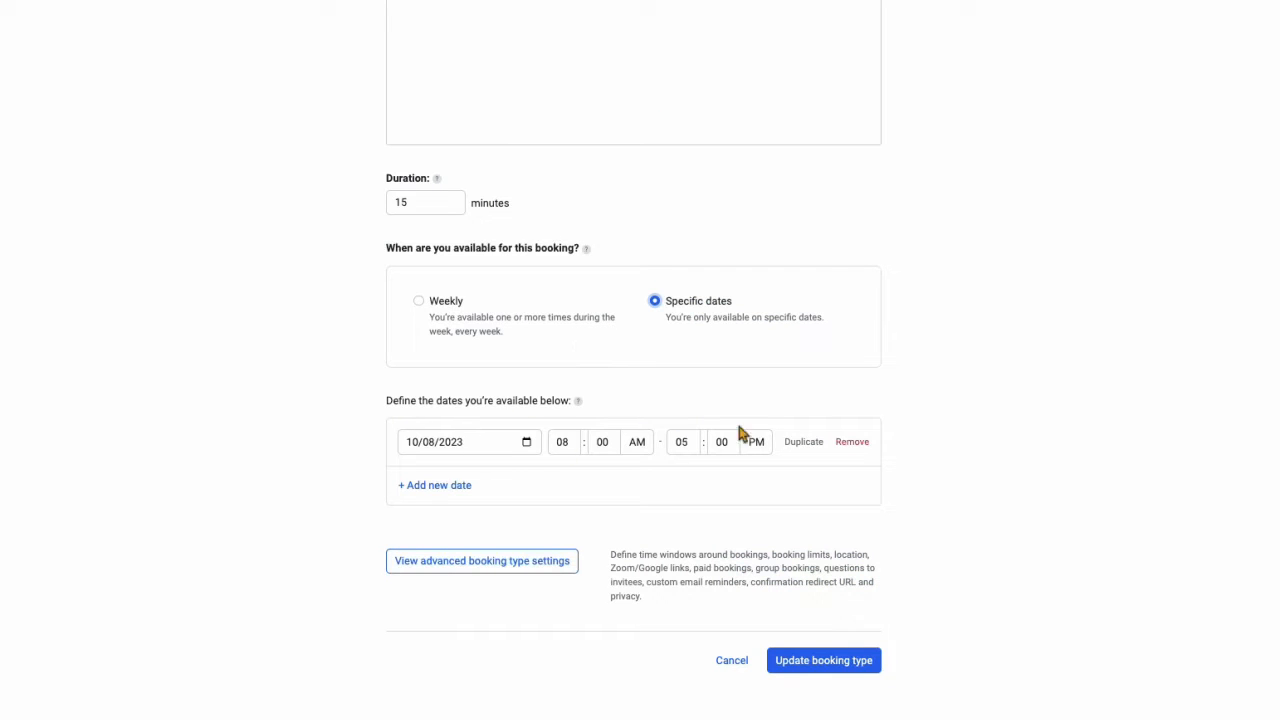
{"action": "left_click", "coordinate": [455, 488]}
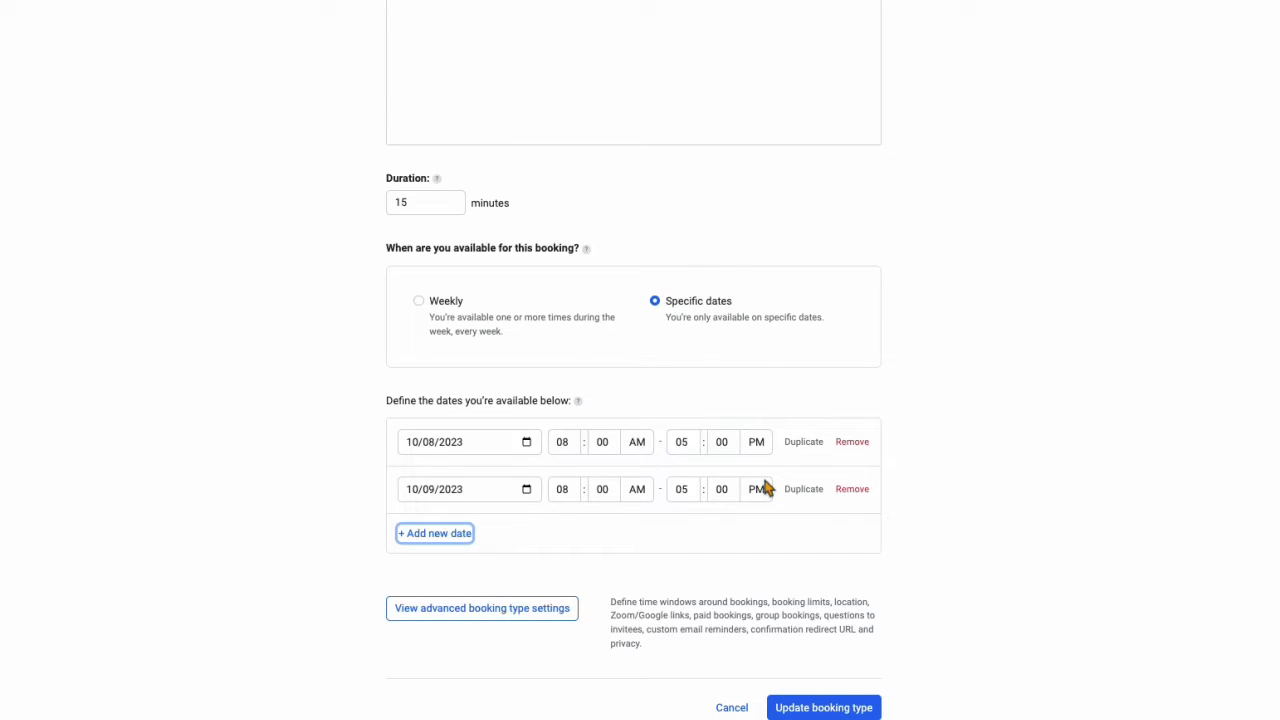
- Set the availability to weekly and add a second time window for Friday
{"action": "left_click", "coordinate": [421, 300]}
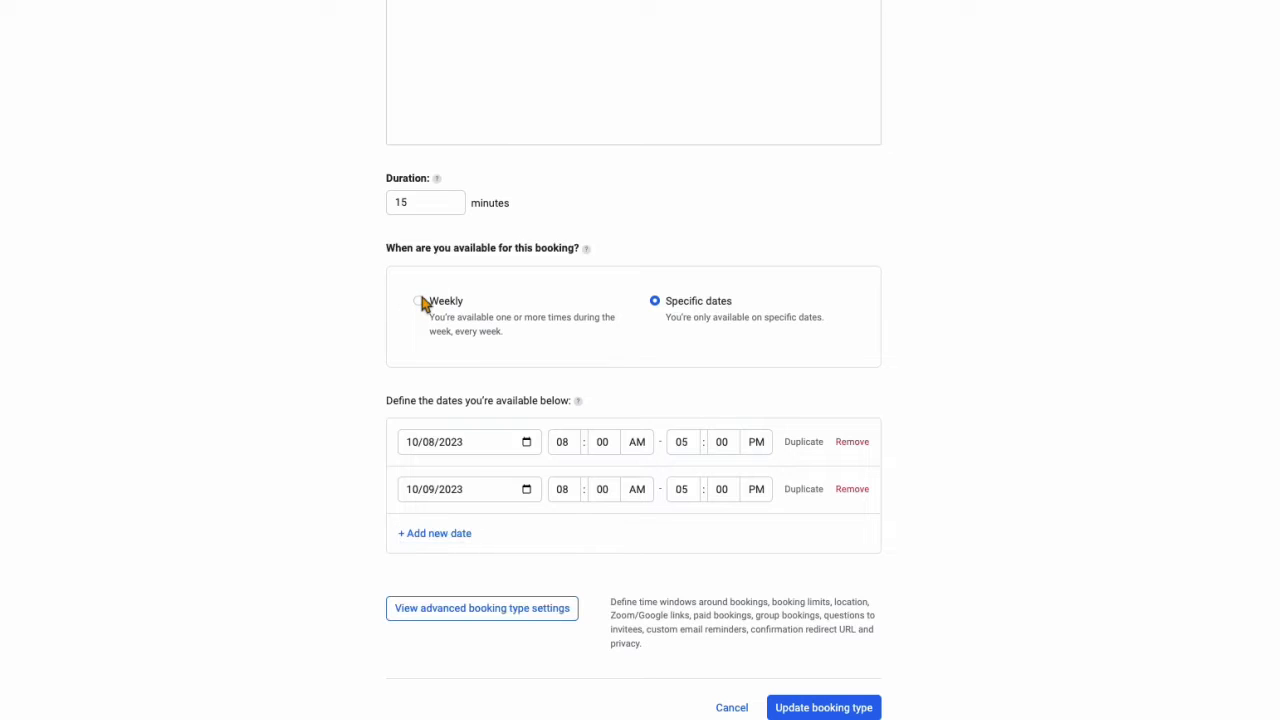
{"action": "left_click", "coordinate": [421, 302]}
{"action": "scroll", "coordinate": [1195, 342], "scroll_direction": "down", "scroll_amount": 3}
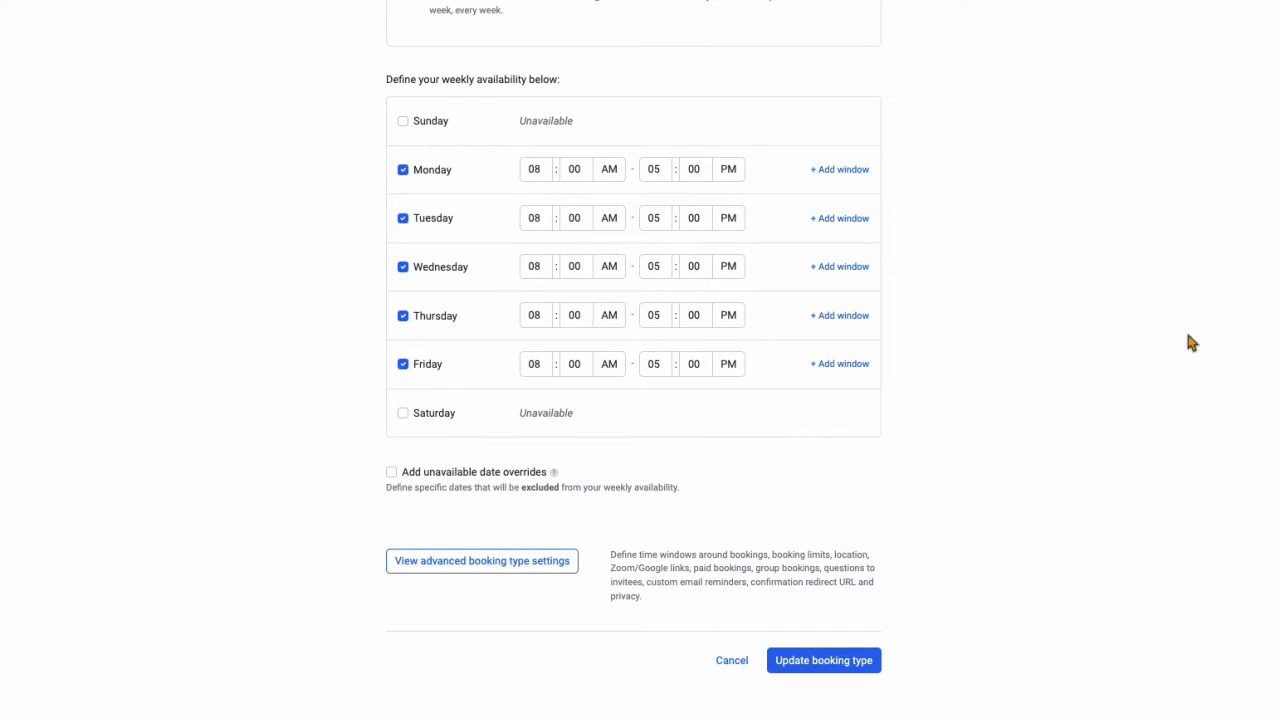
{"action": "left_click", "coordinate": [841, 364]}
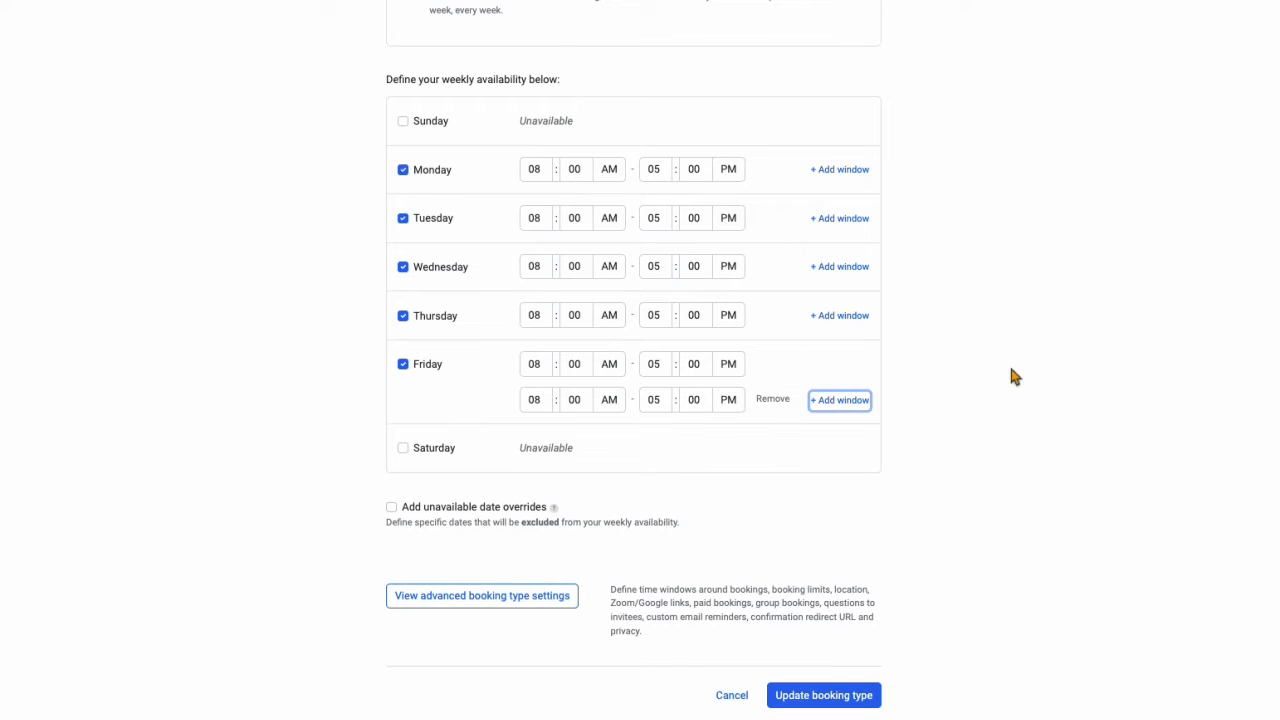
- Check the time unit choices for the minimum scheduling notice in the advanced settings, and limit bookings to 1 per day
{"action": "scroll", "coordinate": [1015, 368], "scroll_direction": "down", "scroll_amount": 1}
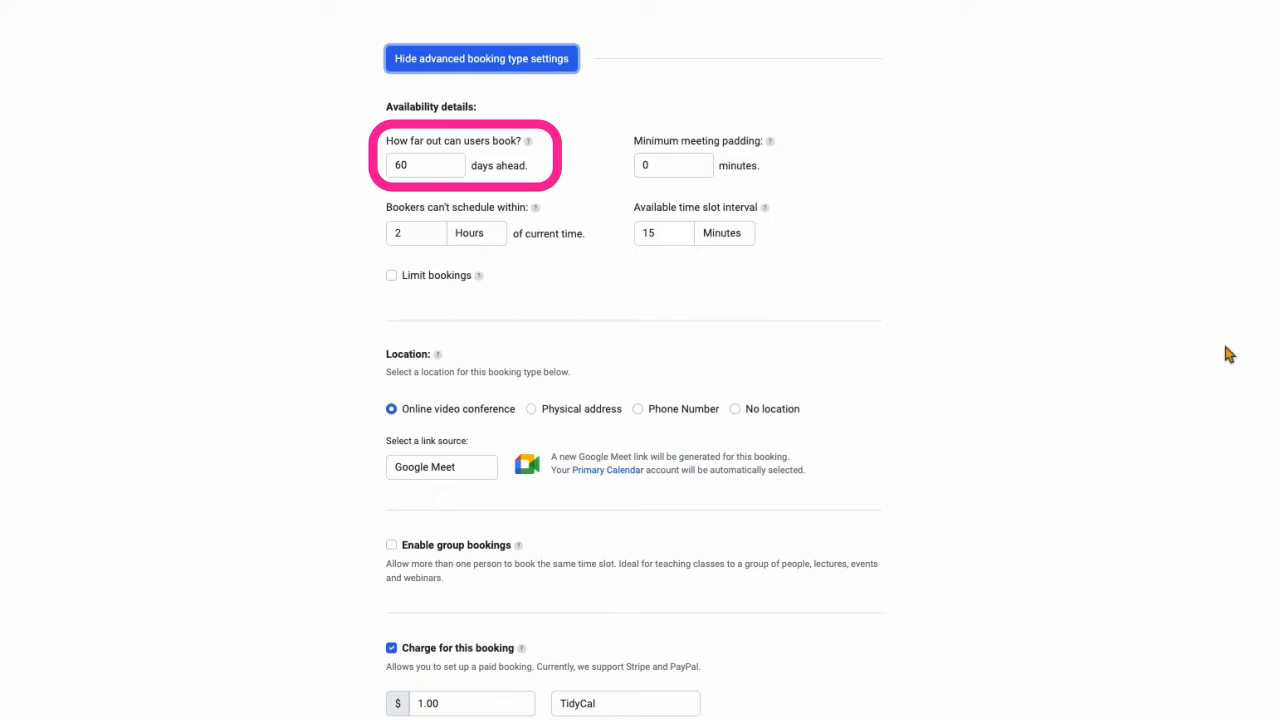
{"action": "left_click", "coordinate": [472, 240]}
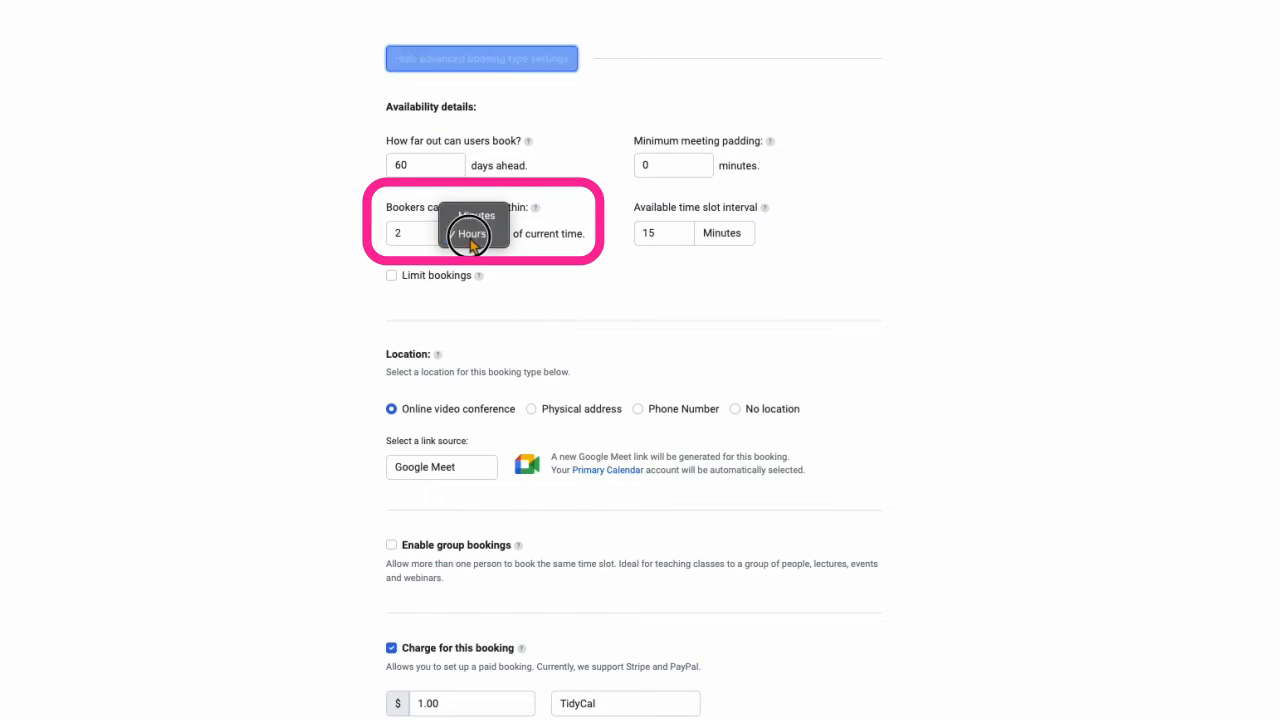
{"action": "left_click", "coordinate": [575, 277]}
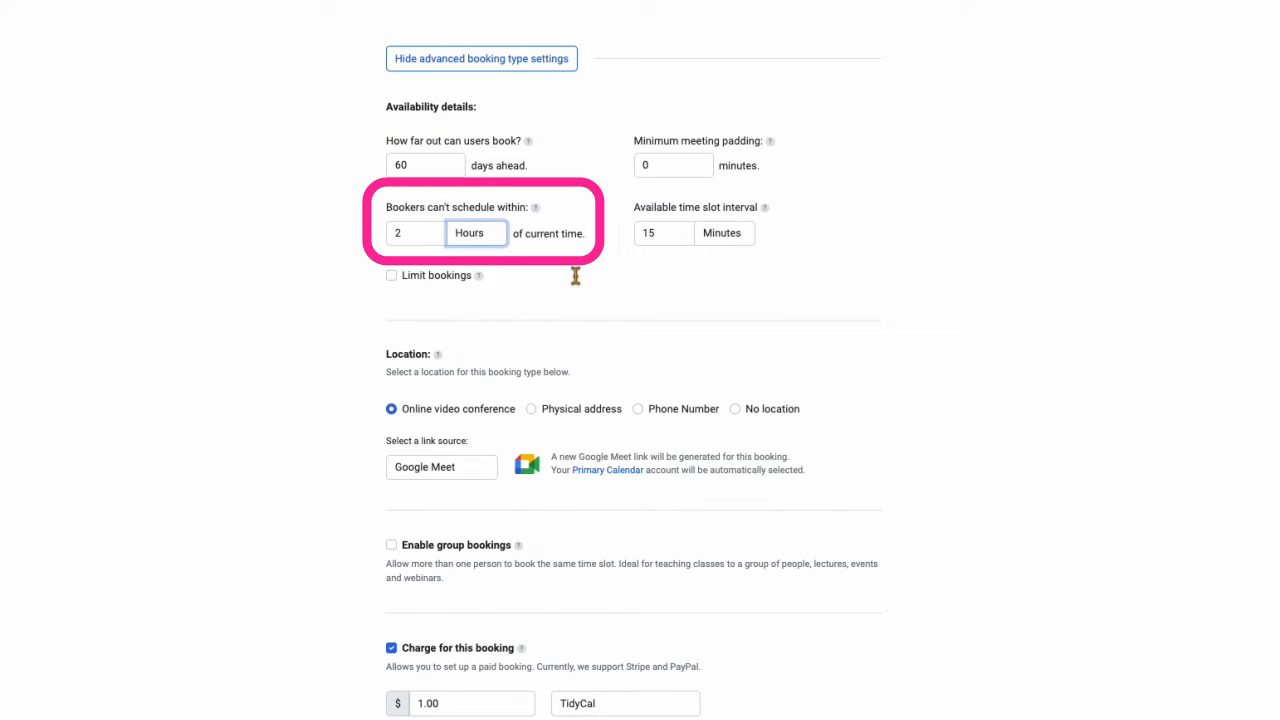
{"action": "left_click", "coordinate": [391, 275]}
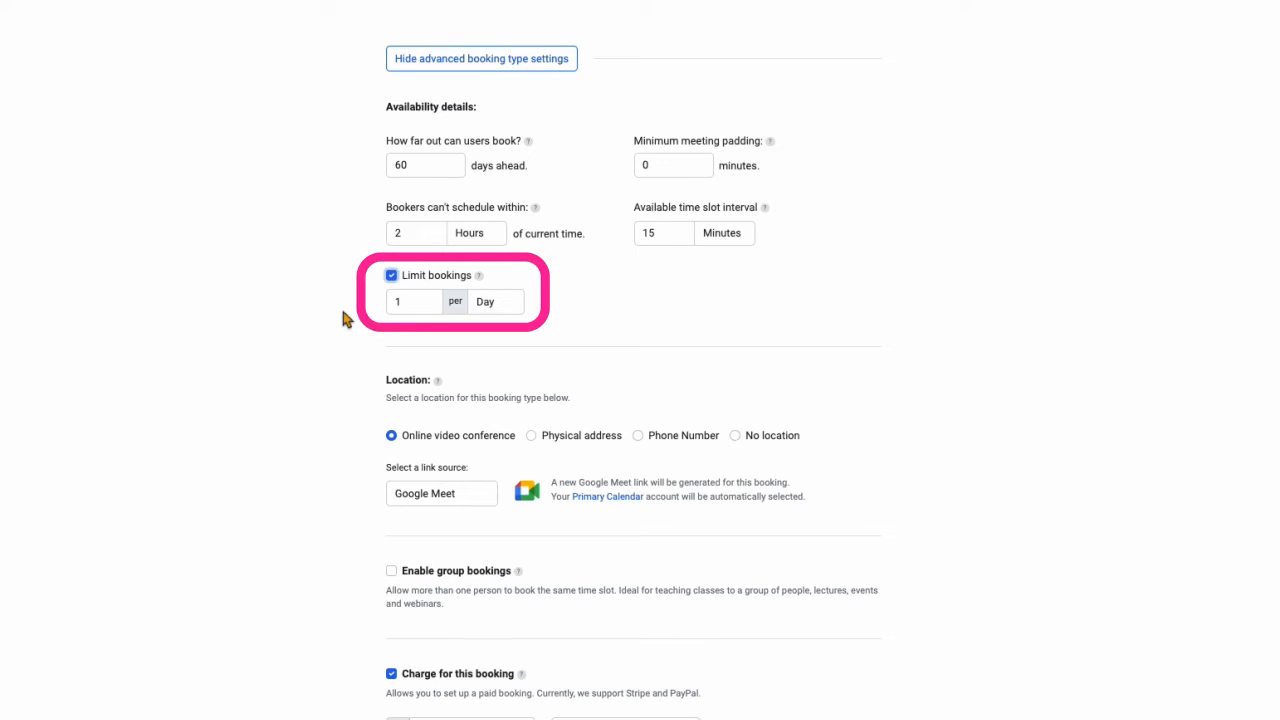
{"action": "left_click", "coordinate": [506, 316]}
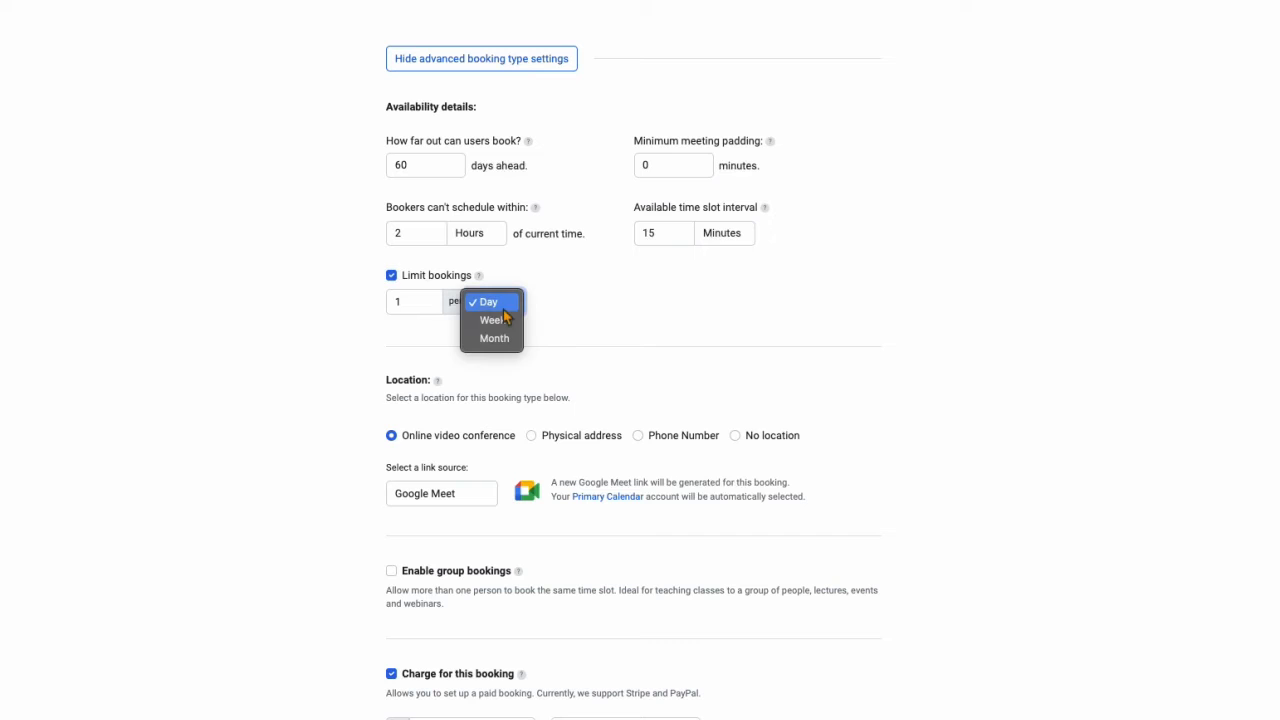
{"action": "left_click", "coordinate": [645, 309]}
- Look through the video conference, physical address and phone number options, and set the booking's location to No location
{"action": "scroll", "coordinate": [645, 309], "scroll_direction": "down", "scroll_amount": 3}
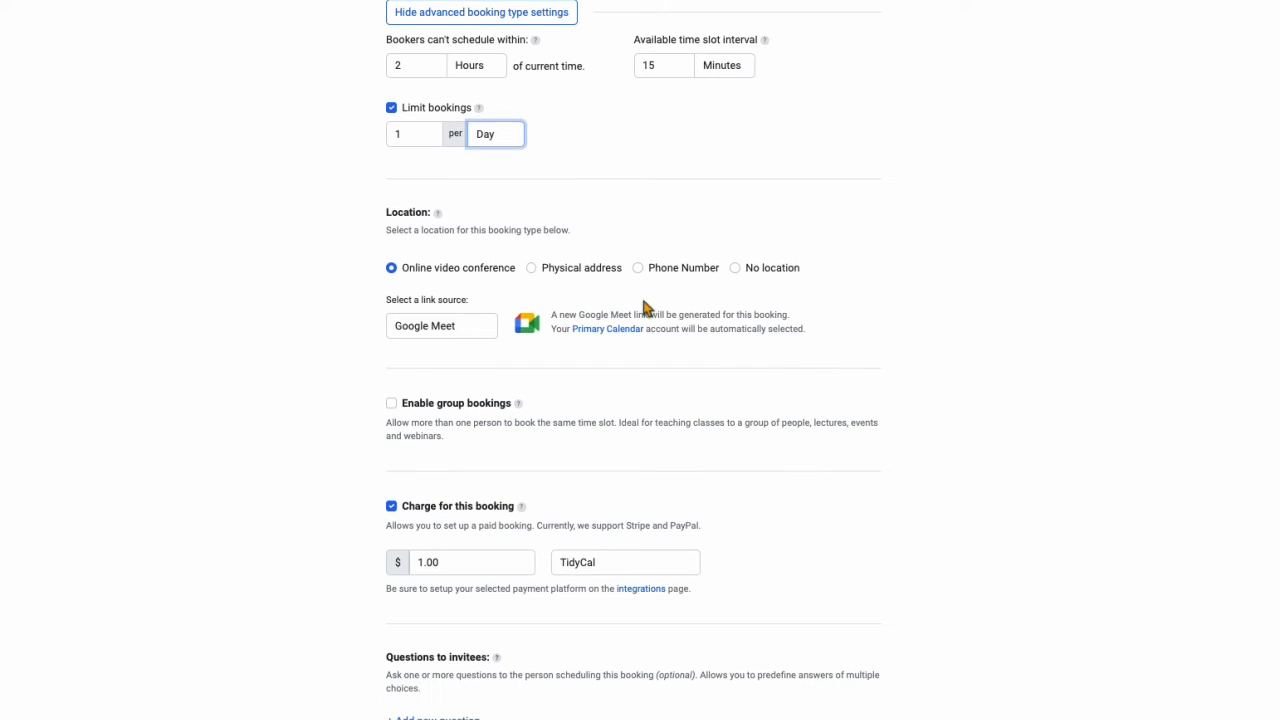
{"action": "left_click", "coordinate": [462, 340]}
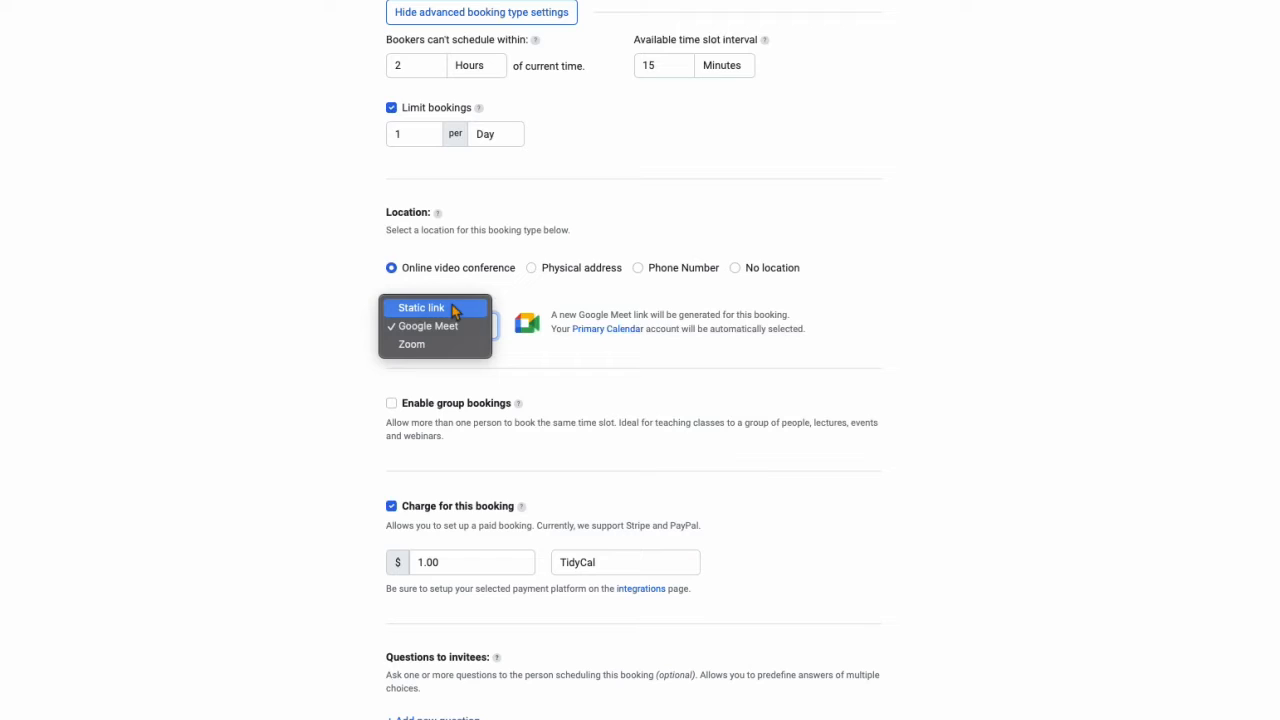
{"action": "left_click", "coordinate": [543, 288]}
{"action": "left_click", "coordinate": [532, 269]}
{"action": "left_click", "coordinate": [569, 325]}
{"action": "left_click", "coordinate": [638, 270]}
{"action": "left_click", "coordinate": [571, 335]}
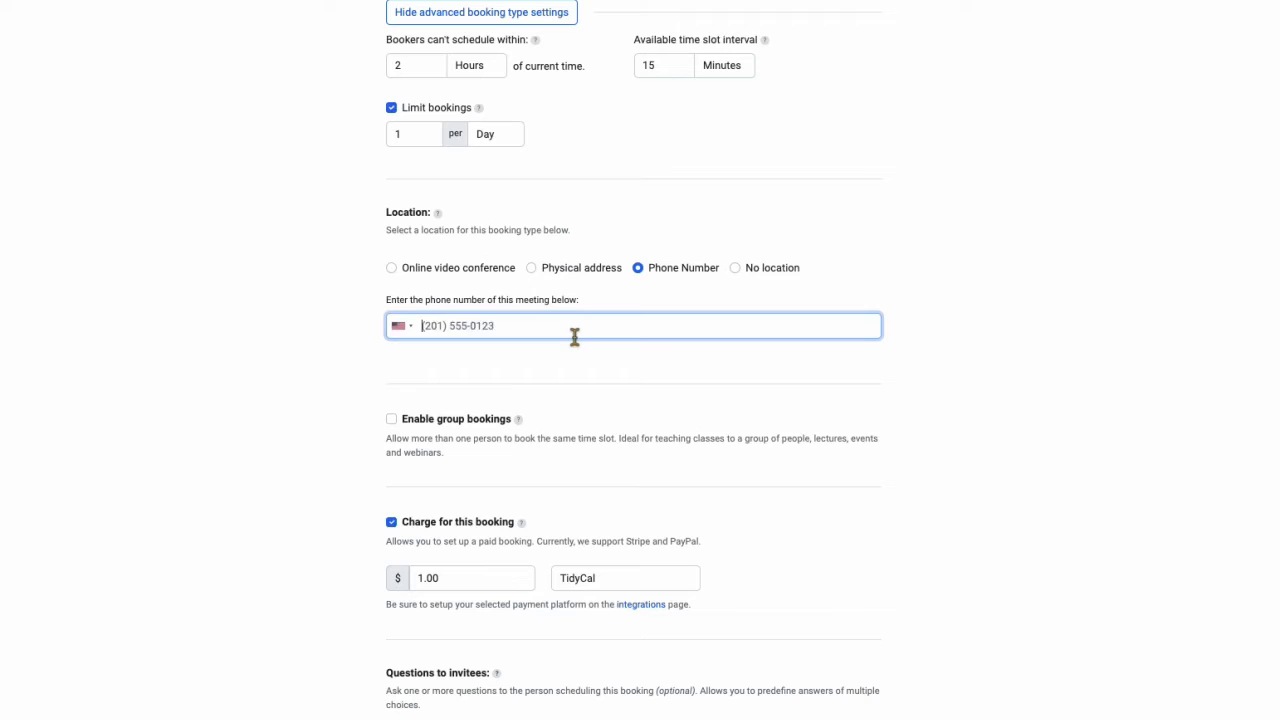
{"action": "left_click", "coordinate": [734, 269]}
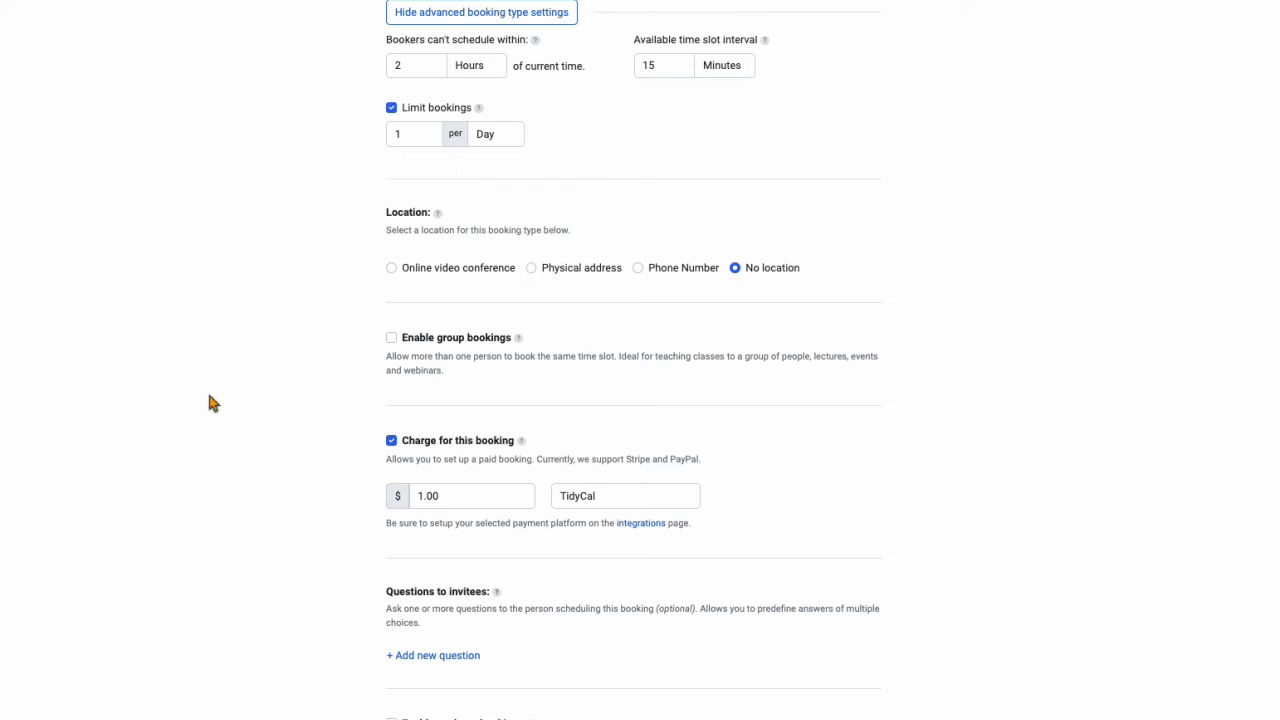
- Examine the payment platforms offered for charging for this booking, without changing the selection
{"action": "scroll", "coordinate": [210, 402], "scroll_direction": "down", "scroll_amount": 5}
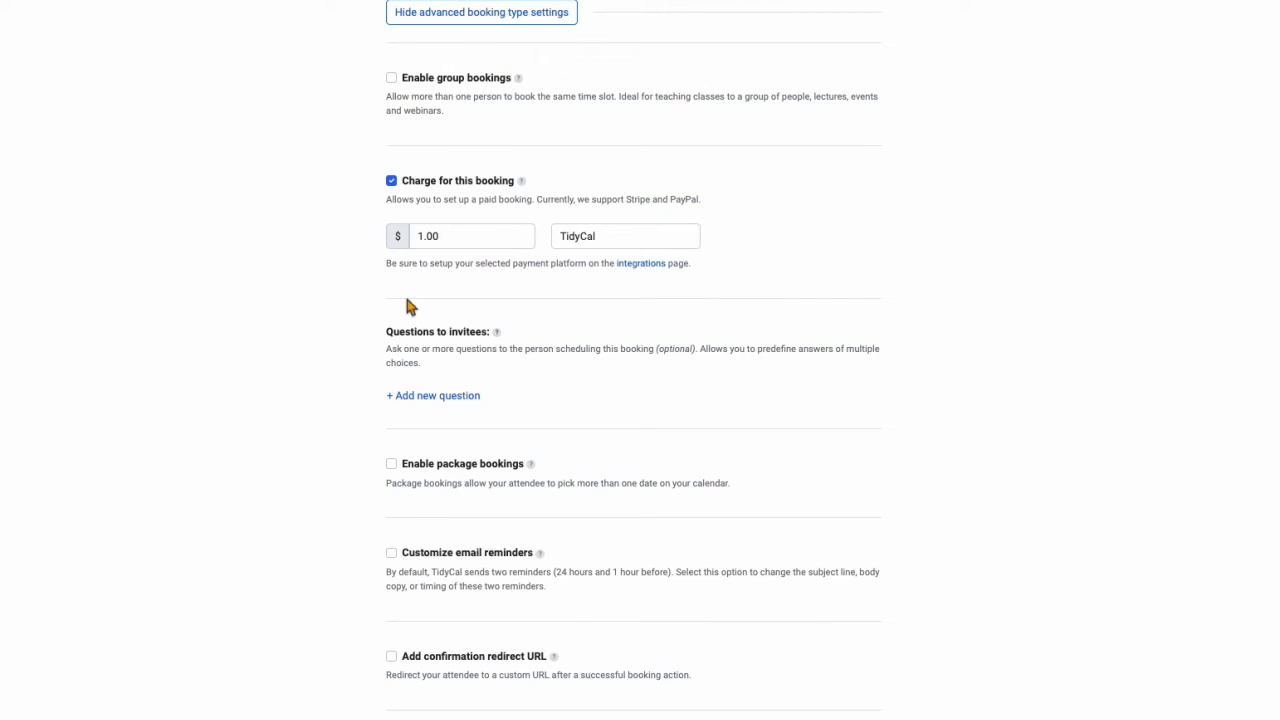
{"action": "left_click", "coordinate": [686, 242]}
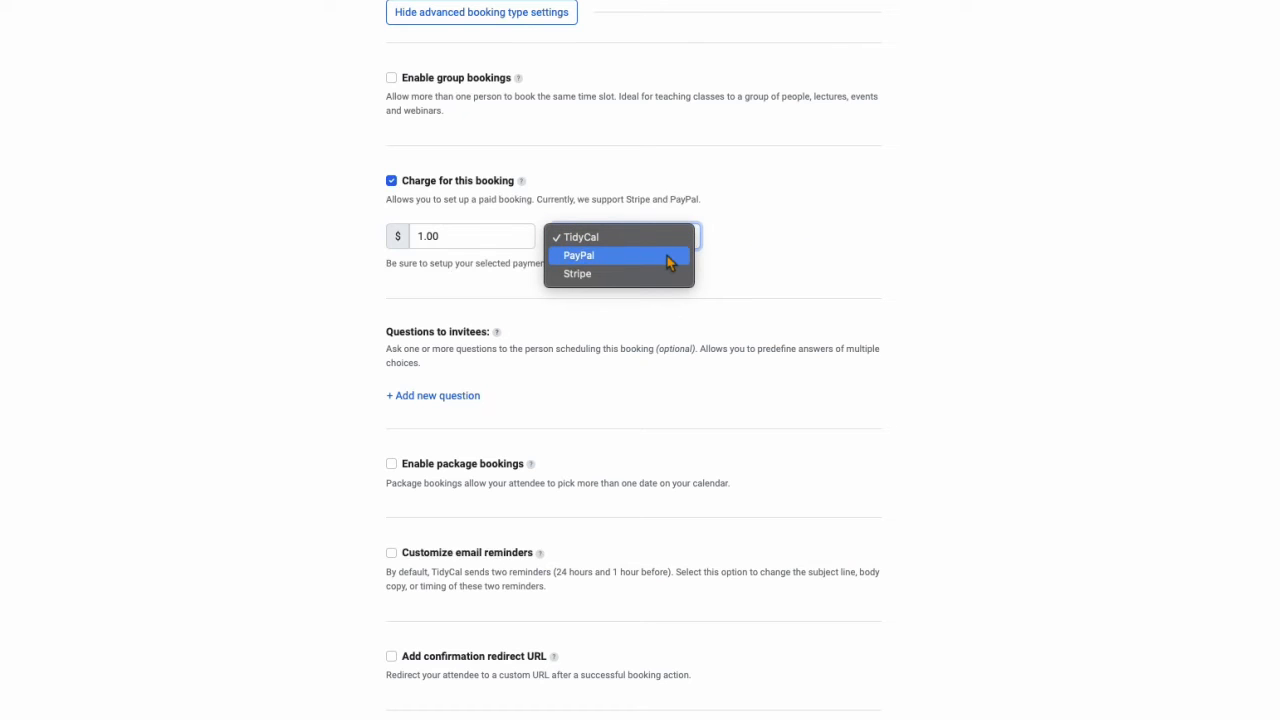
{"action": "left_click", "coordinate": [804, 240]}
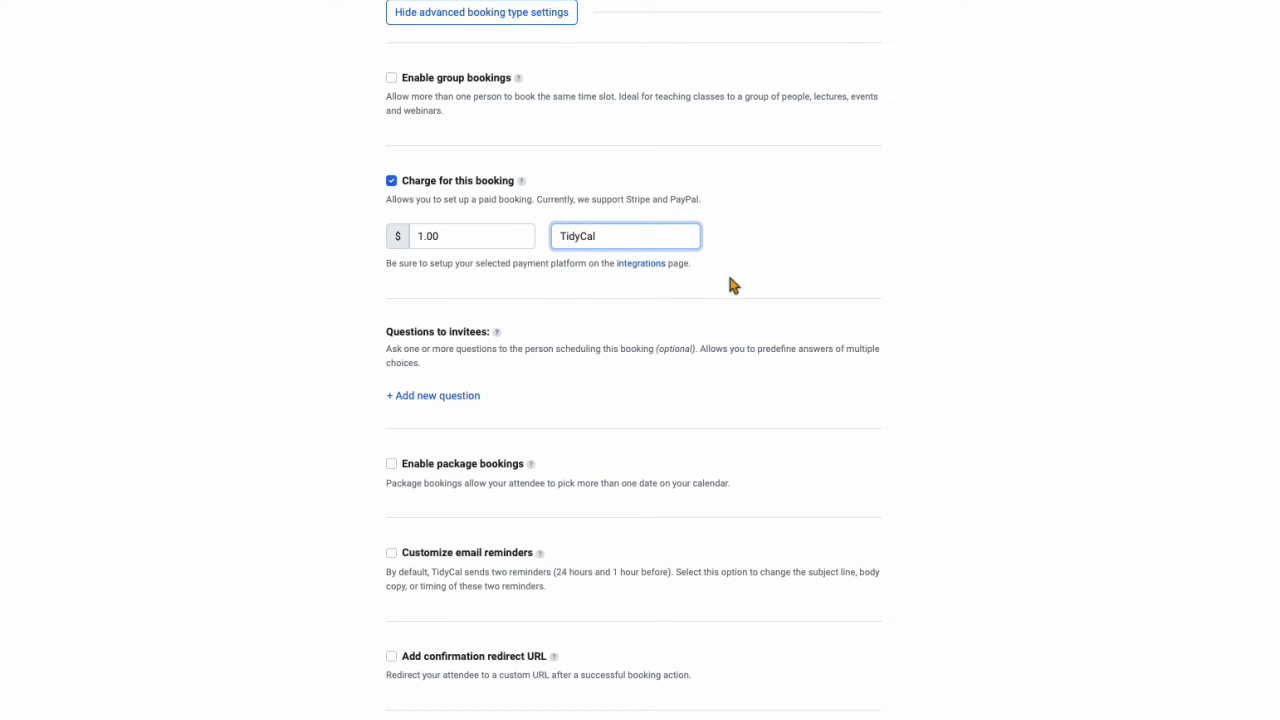
- Add a question to invitees, review its answer types while keeping Short text, and mark the question as required
{"action": "left_click", "coordinate": [468, 396]}
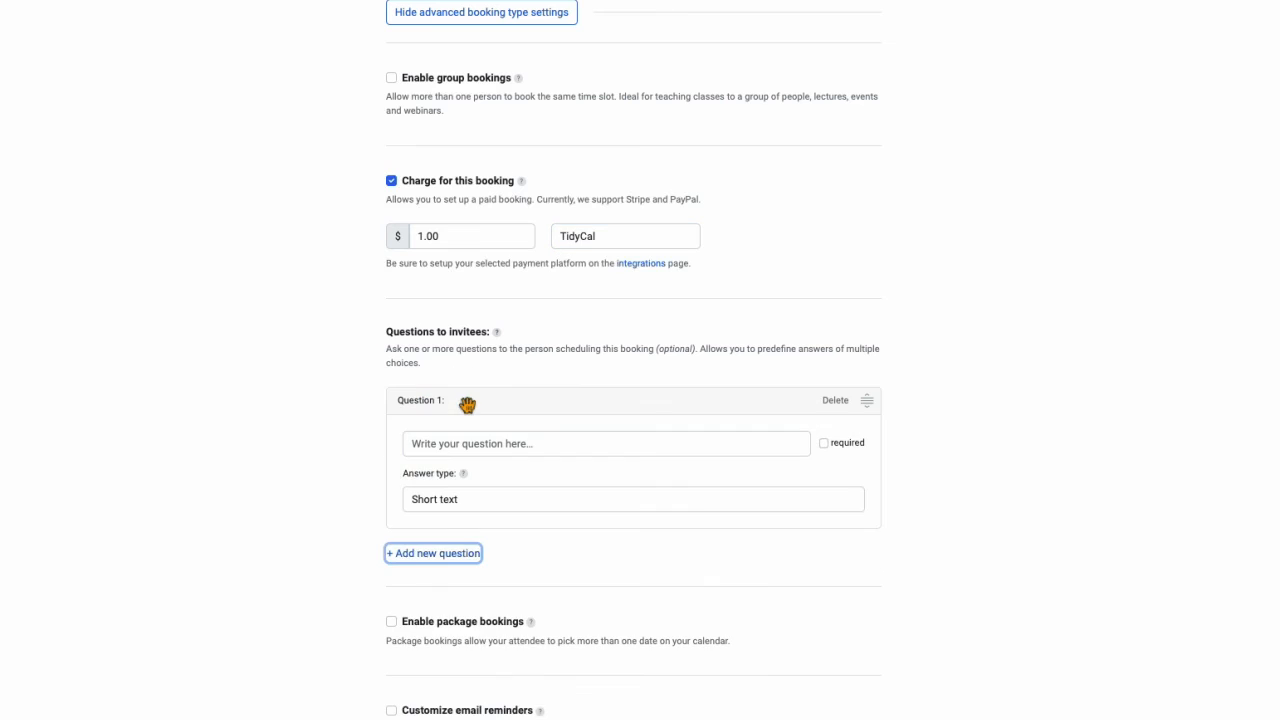
{"action": "scroll", "coordinate": [669, 345], "scroll_direction": "down", "scroll_amount": 5}
{"action": "scroll", "coordinate": [671, 345], "scroll_direction": "up", "scroll_amount": 3}
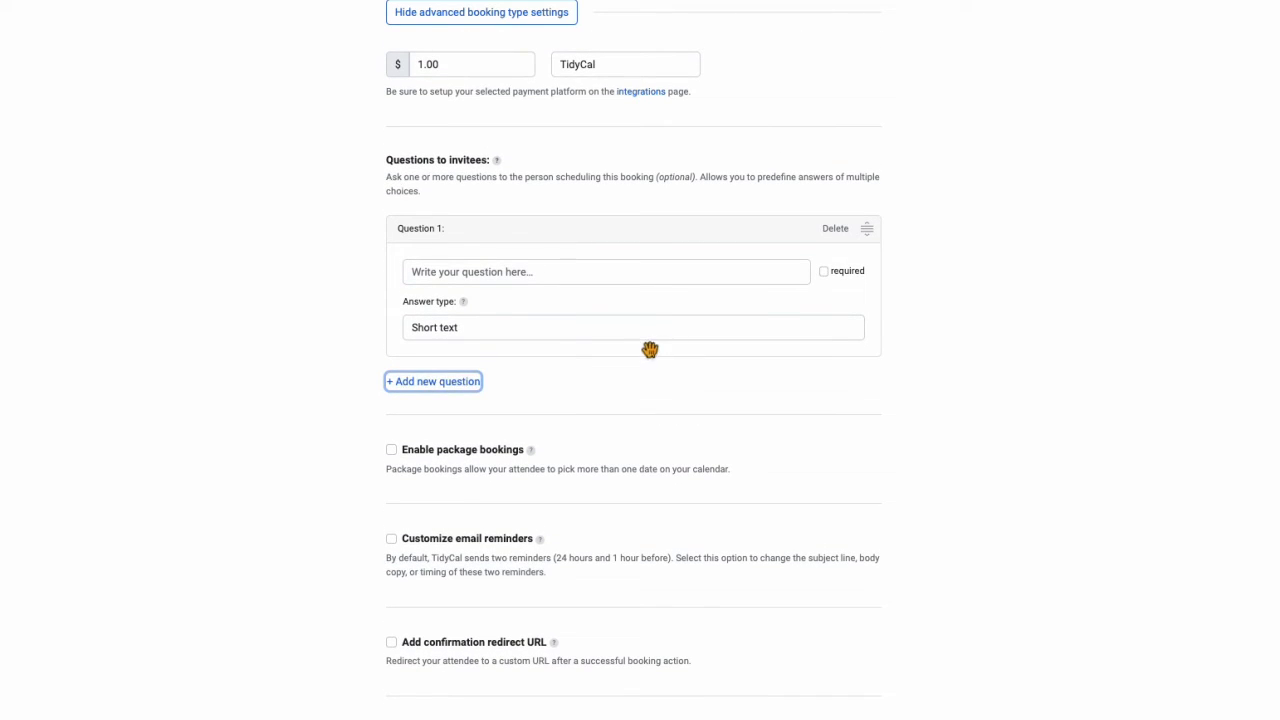
{"action": "left_click", "coordinate": [571, 327]}
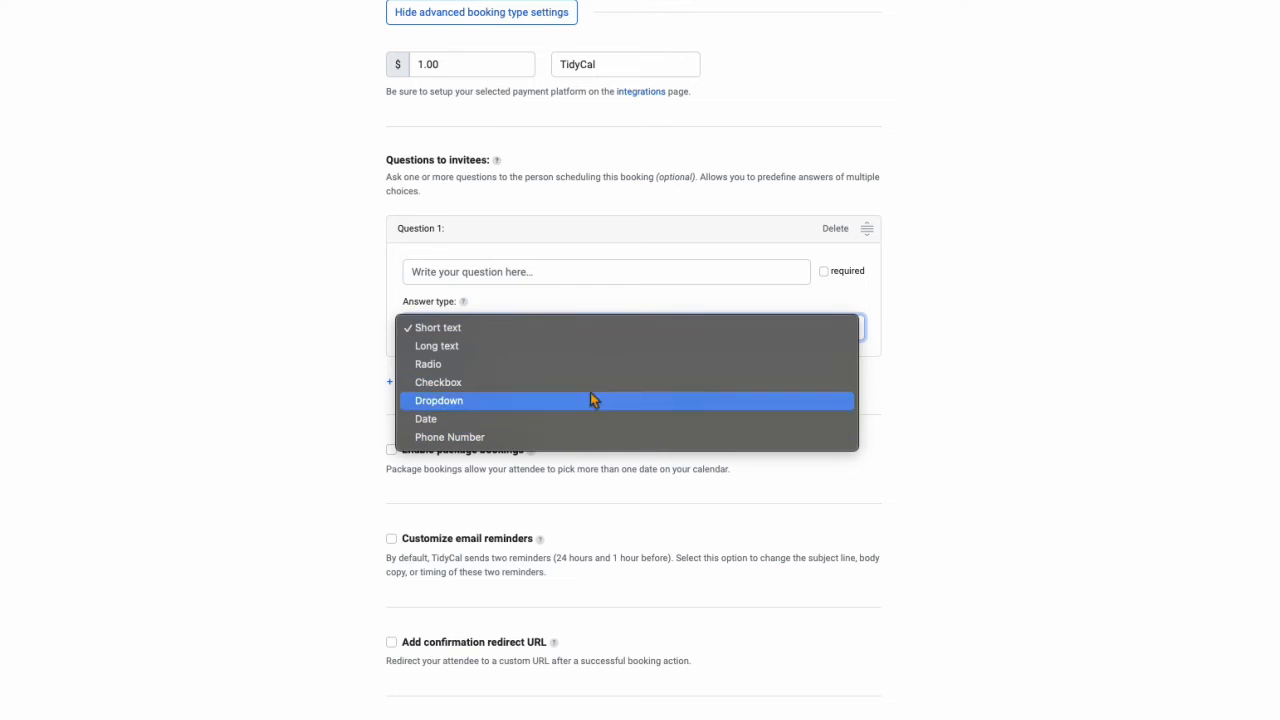
{"action": "left_click", "coordinate": [641, 306]}
{"action": "left_click", "coordinate": [823, 271]}
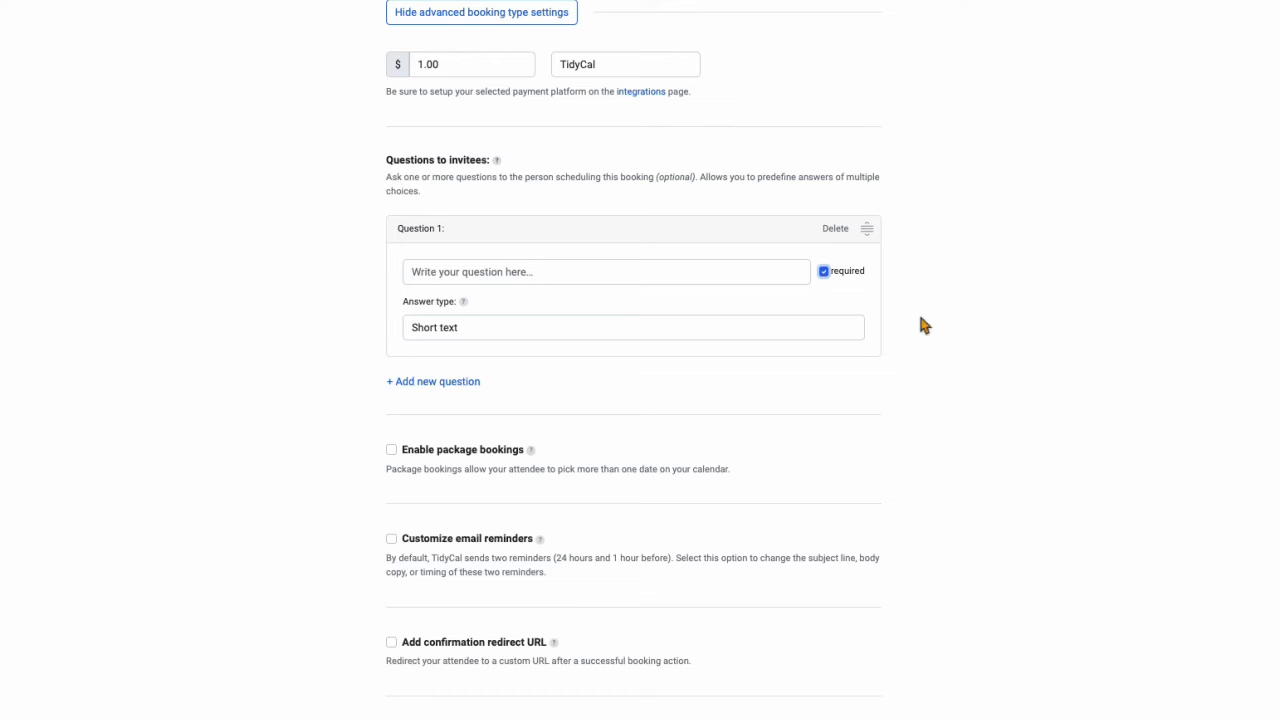
- Enable package bookings and the customization of email reminders for the booking type
{"action": "scroll", "coordinate": [920, 325], "scroll_direction": "down", "scroll_amount": 3}
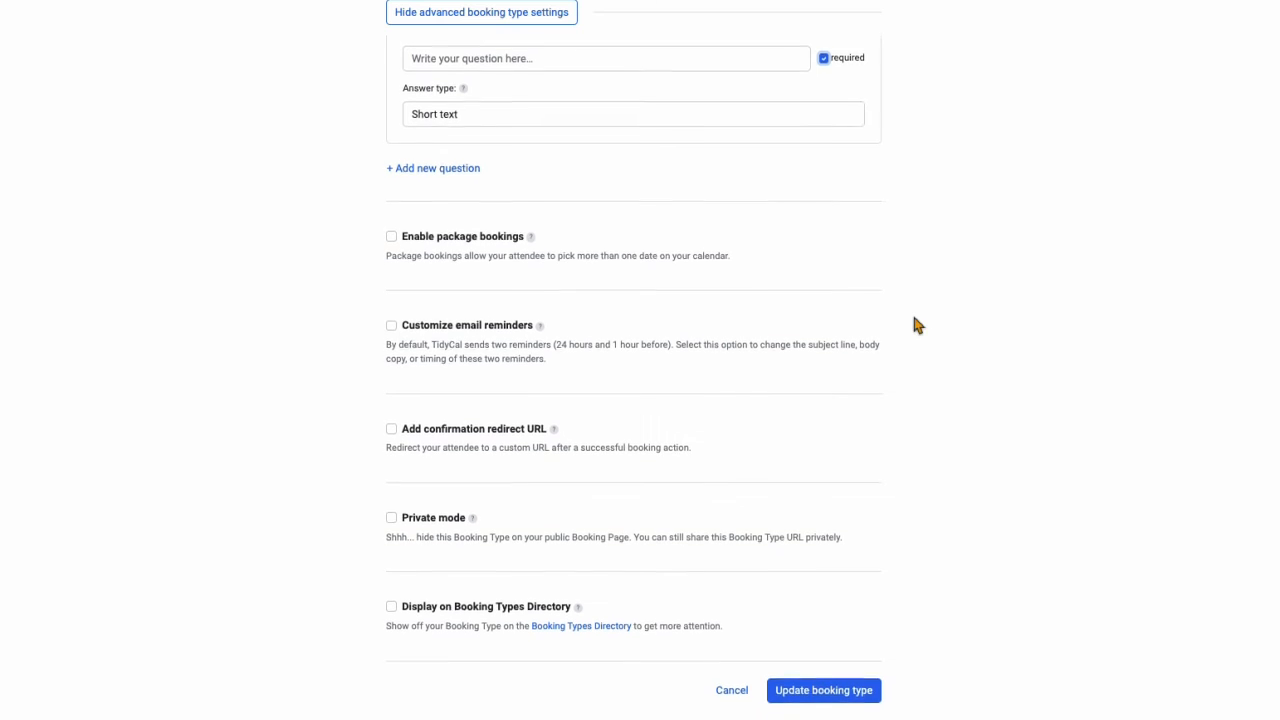
{"action": "left_click", "coordinate": [392, 236]}
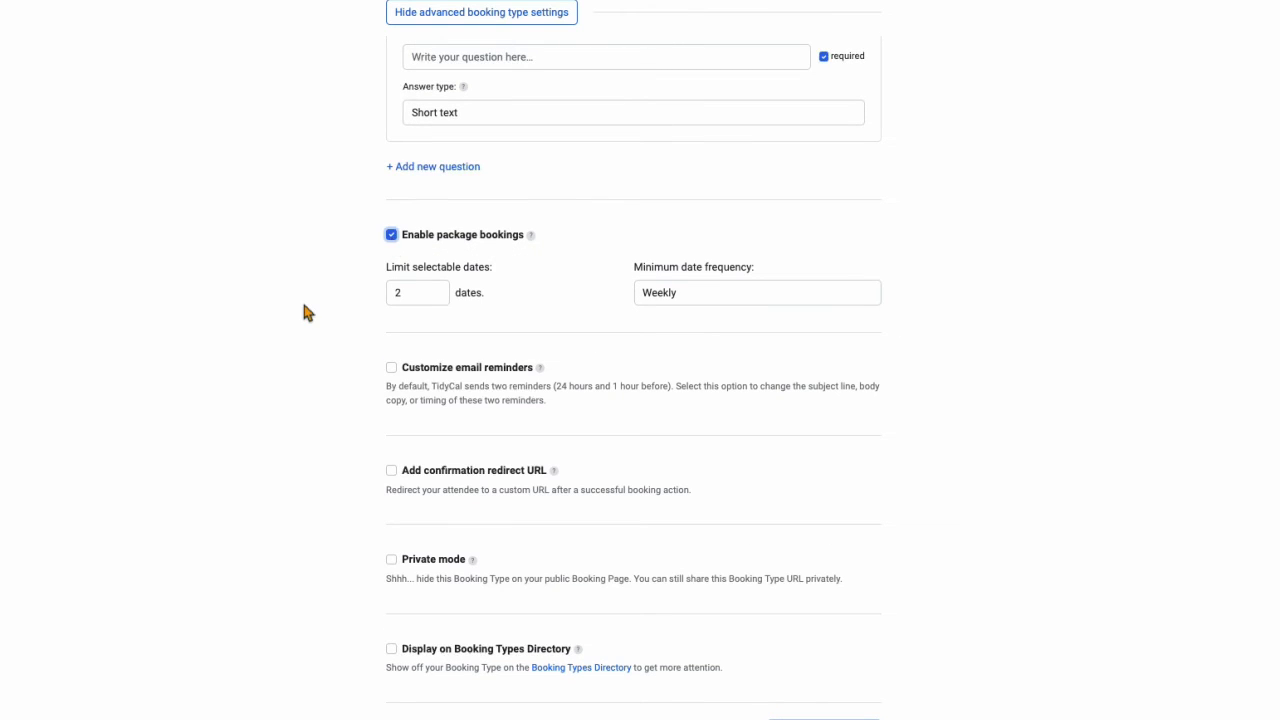
{"action": "scroll", "coordinate": [306, 311], "scroll_direction": "down", "scroll_amount": 1}
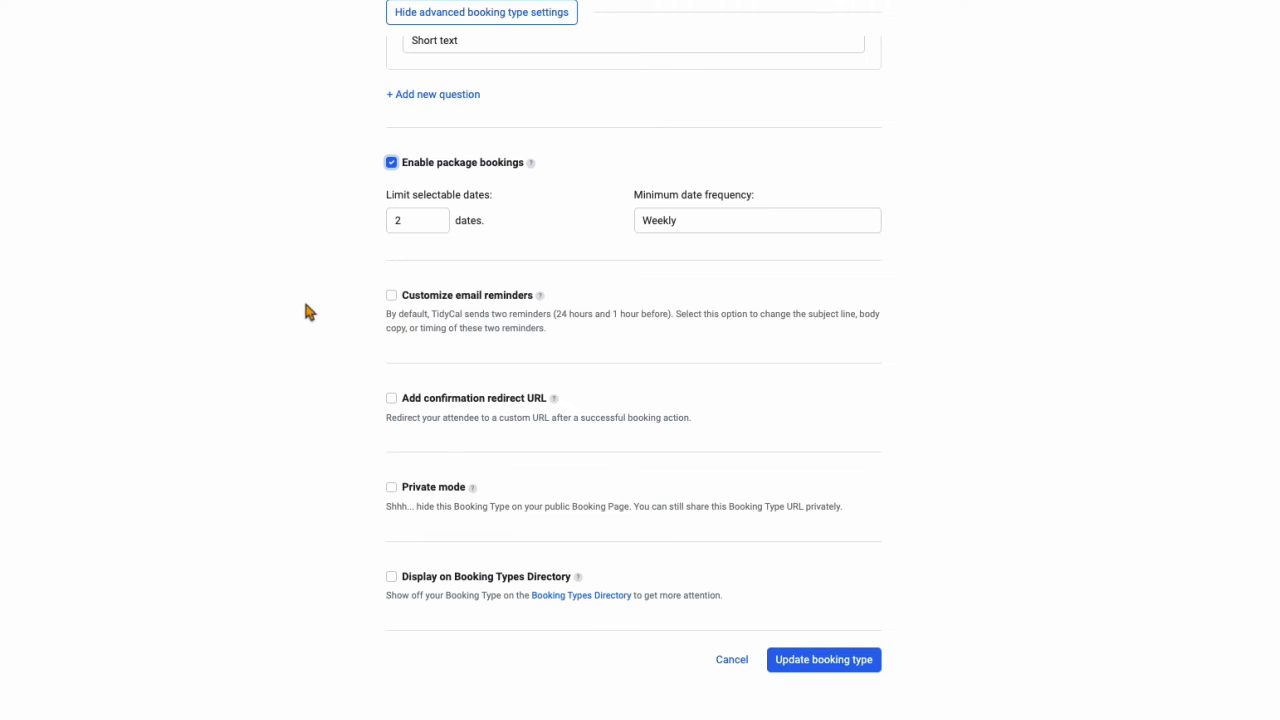
{"action": "left_click", "coordinate": [391, 297]}
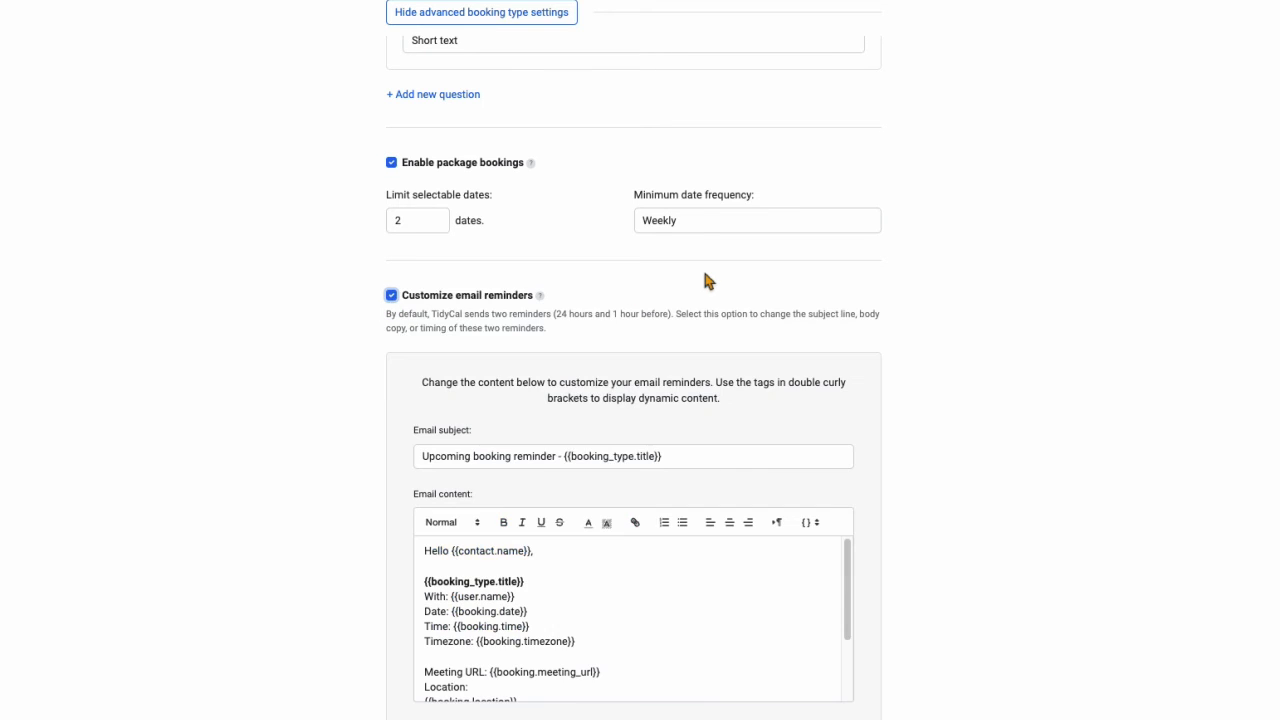
- Enable the confirmation redirect URL and private mode for the booking type
{"action": "scroll", "coordinate": [706, 280], "scroll_direction": "down", "scroll_amount": 3}
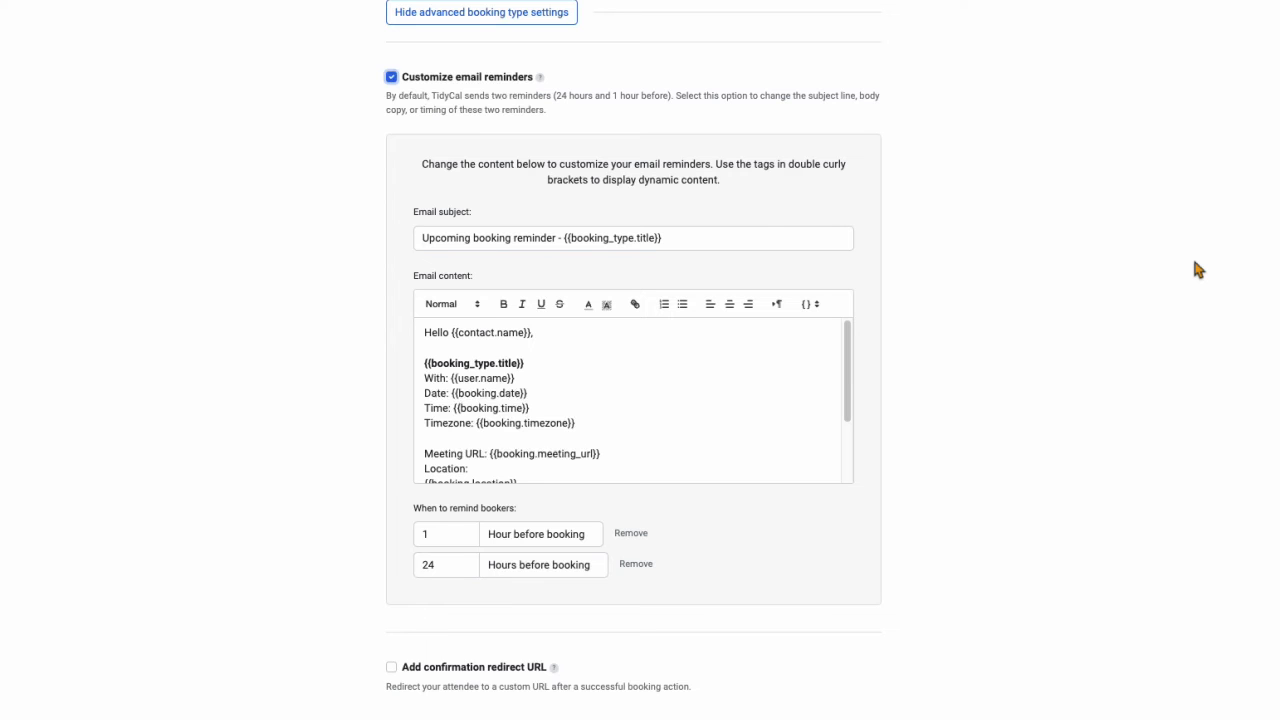
{"action": "scroll", "coordinate": [1198, 270], "scroll_direction": "down", "scroll_amount": 3}
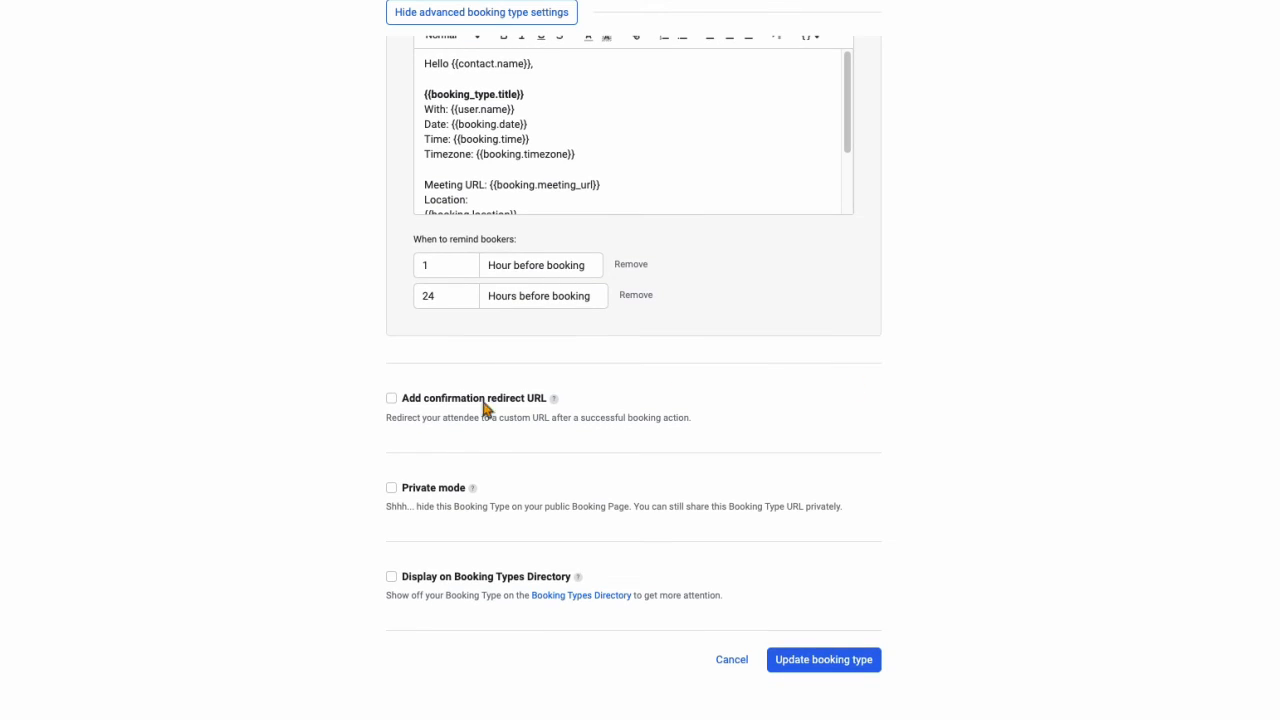
{"action": "left_click", "coordinate": [391, 398]}
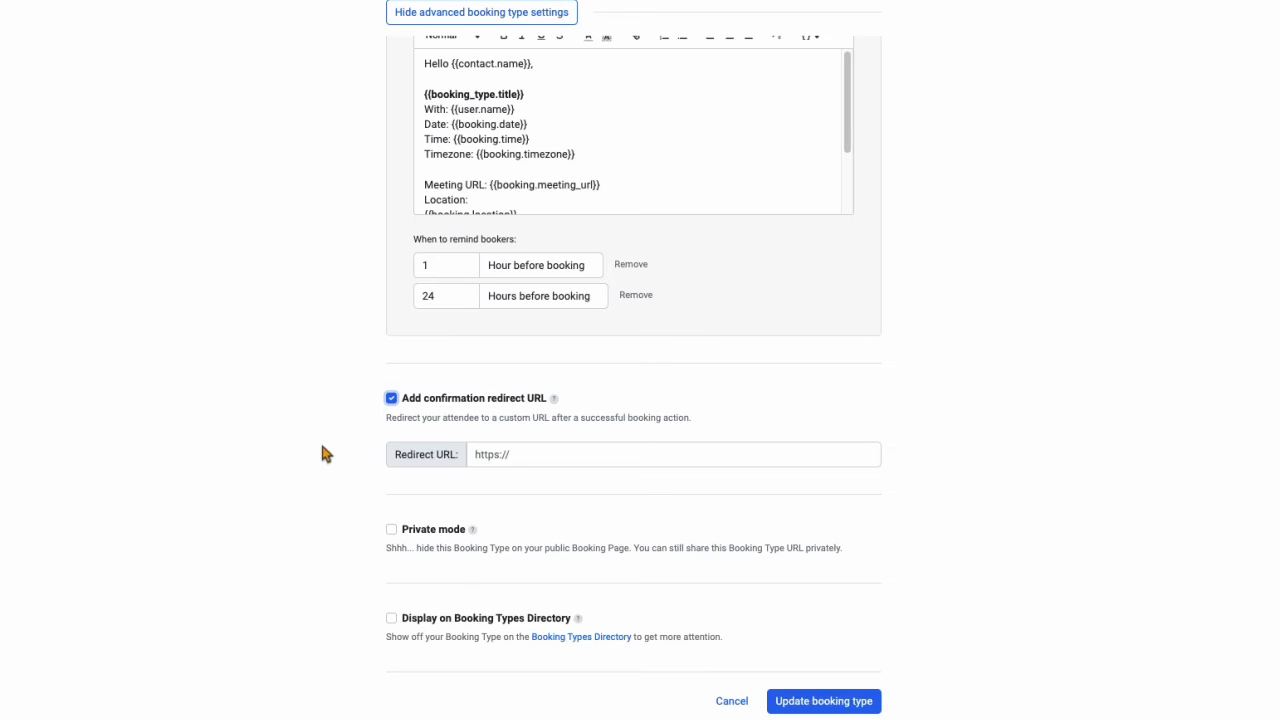
{"action": "left_click", "coordinate": [391, 529]}
- Enable display on the Booking Types Directory and view the category choices without selecting one
{"action": "left_click", "coordinate": [391, 618]}
{"action": "scroll", "coordinate": [470, 600], "scroll_direction": "down", "scroll_amount": 3}
{"action": "left_click", "coordinate": [560, 510]}
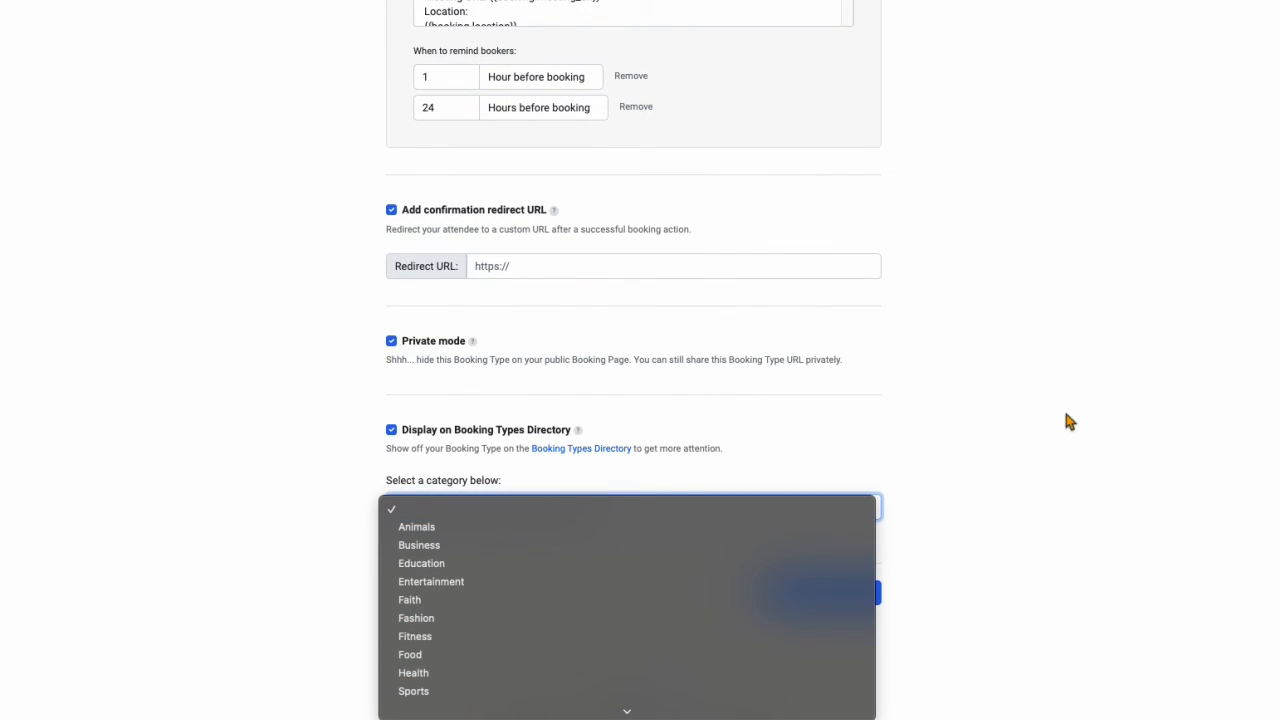
{"action": "left_click", "coordinate": [1029, 475]}
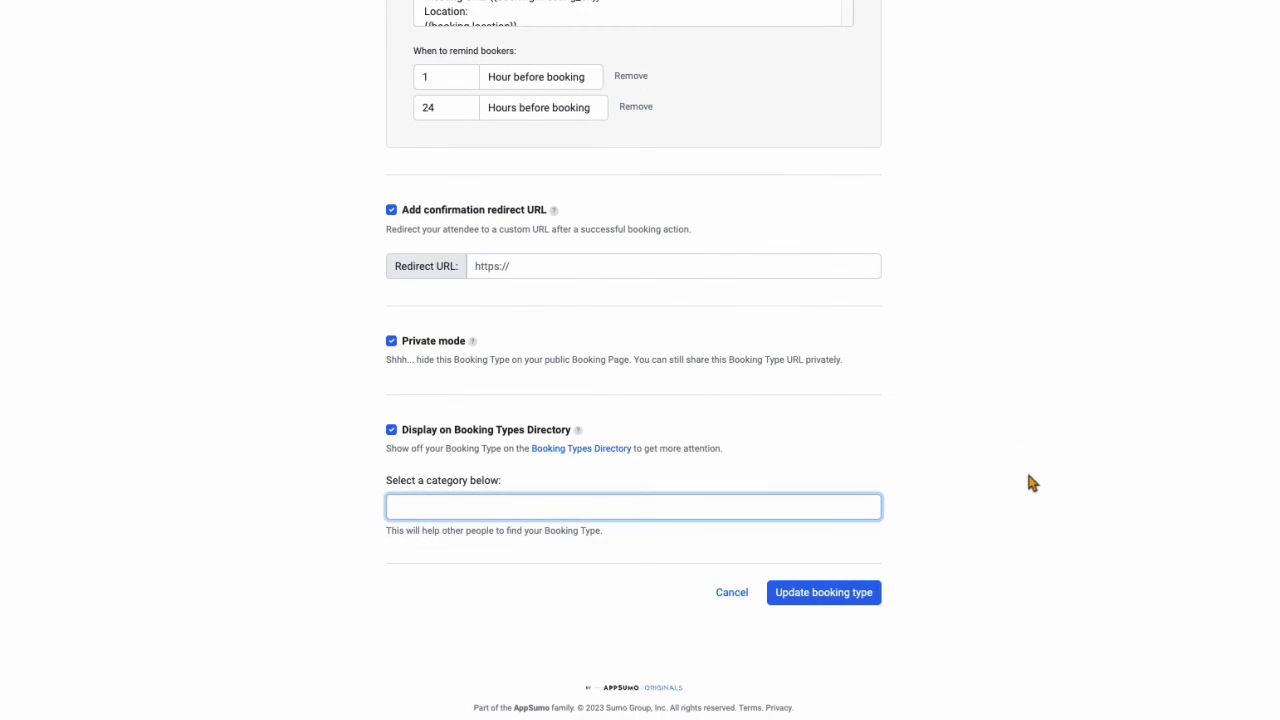